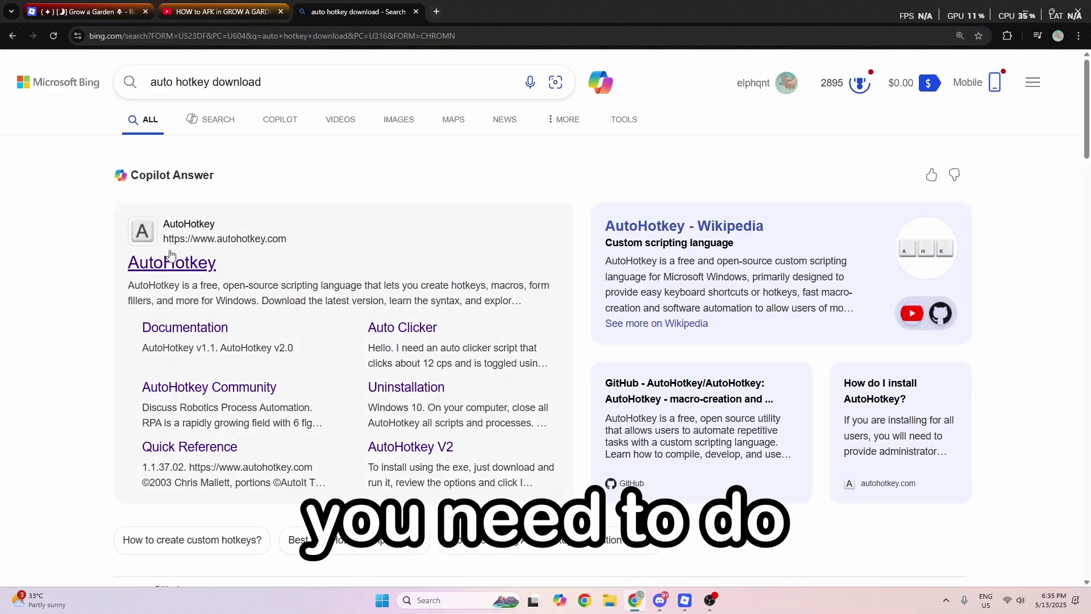
# Step: Download the deprecated AutoHotkey v1.1 installer from autohotkey.com and save it to Downloads
pyautogui.click(181, 256)
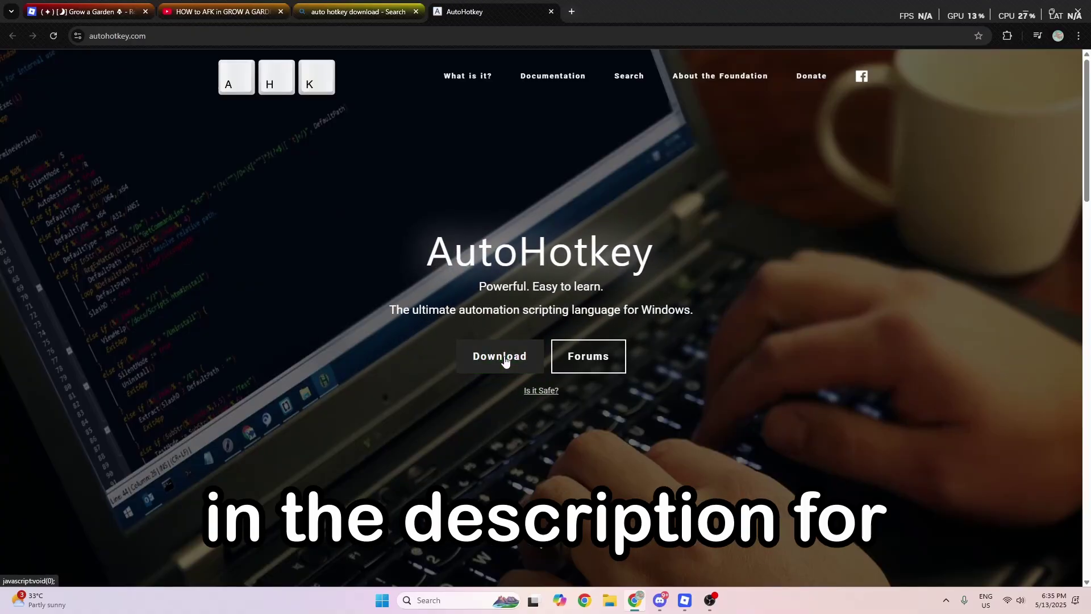
pyautogui.click(505, 357)
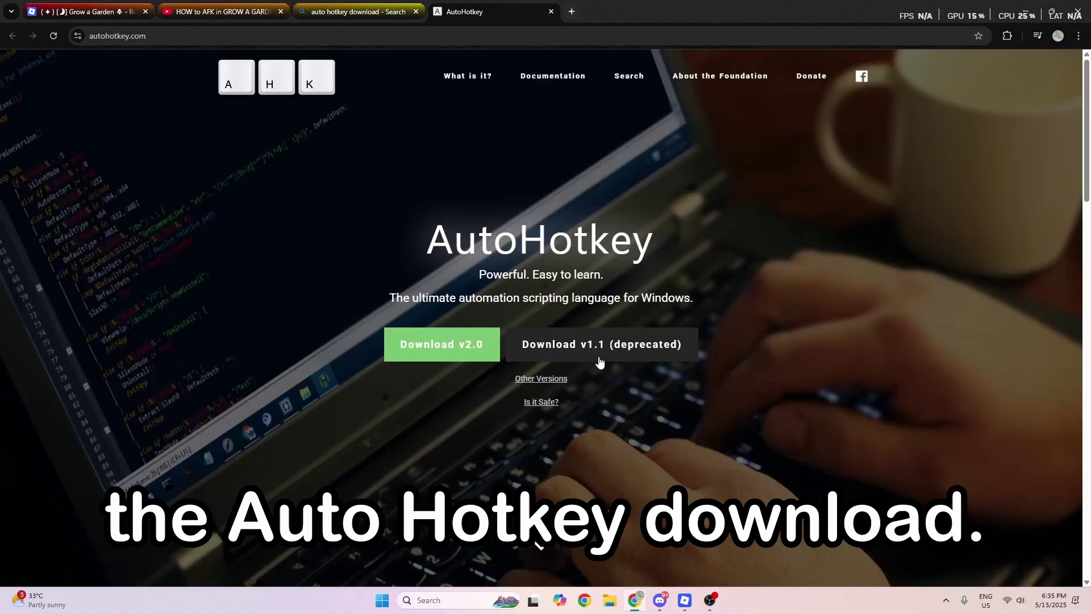
pyautogui.click(597, 362)
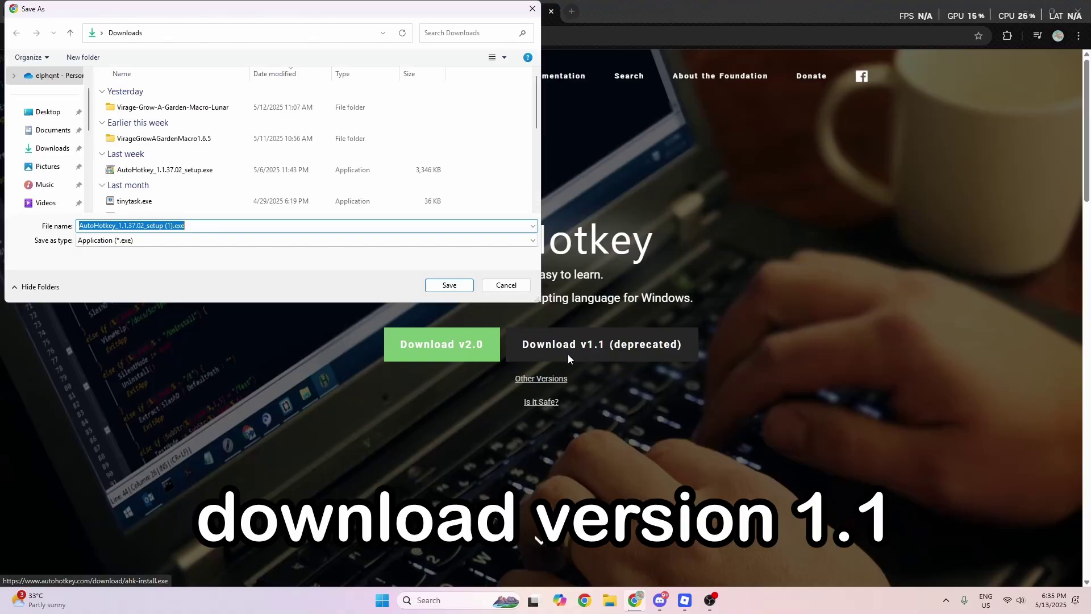
pyautogui.click(40, 154)
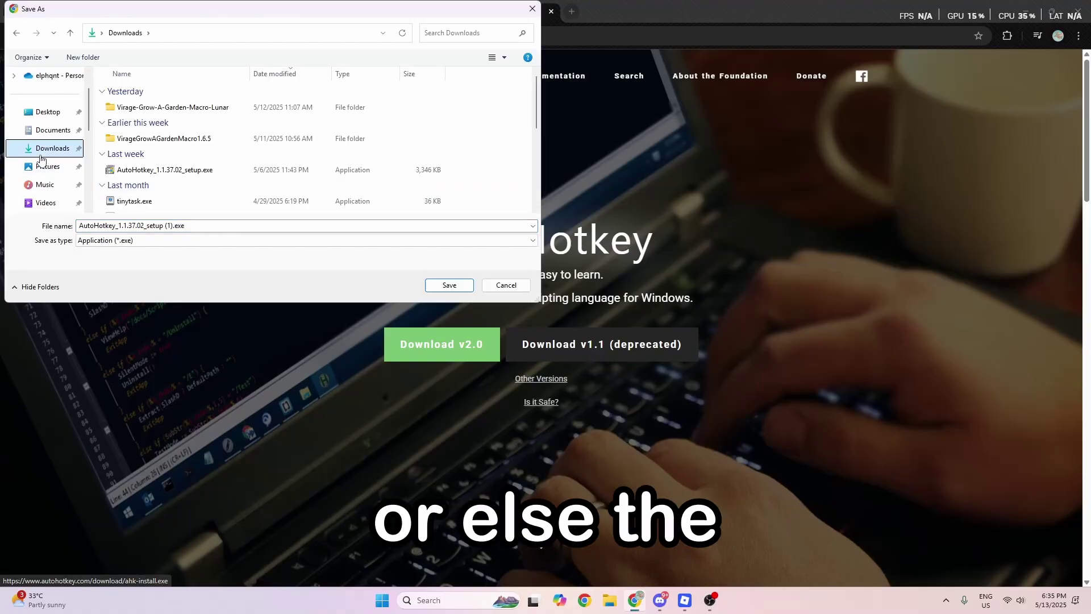
pyautogui.click(450, 287)
# Step: Run AutoHotkey_1.1.37.02_setup (1).exe from the Downloads folder in File Explorer
pyautogui.press('super+d')
pyautogui.press('super+e')
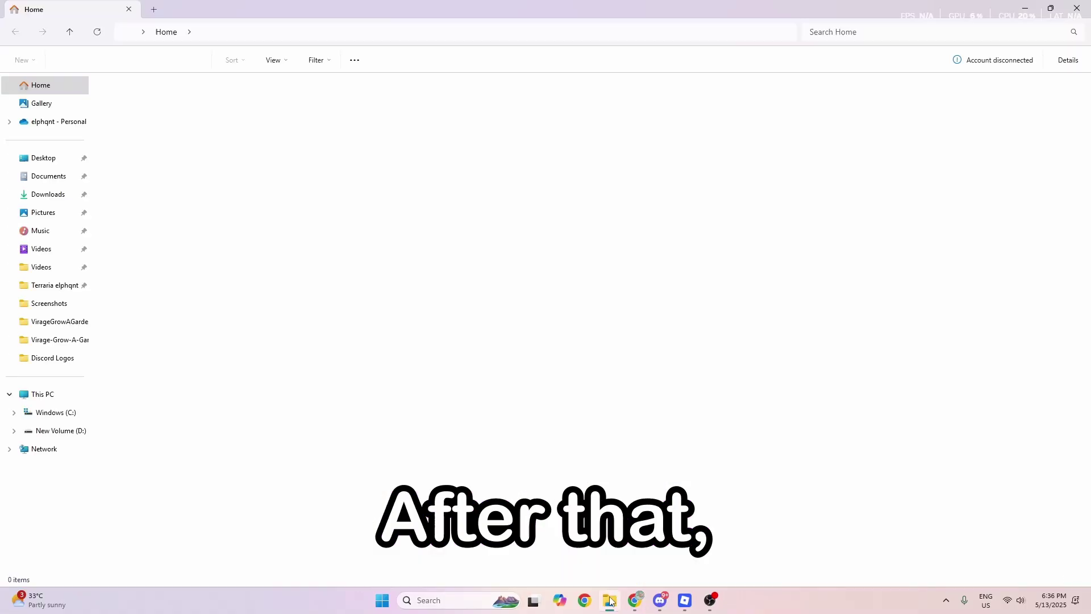
pyautogui.click(67, 196)
pyautogui.click(146, 114)
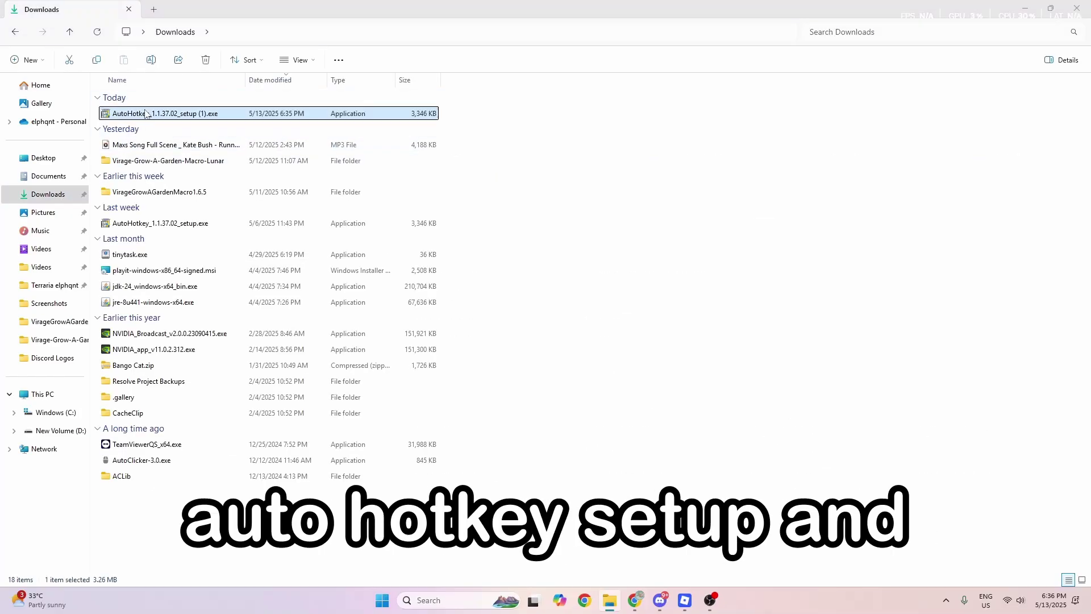
pyautogui.doubleClick(146, 113)
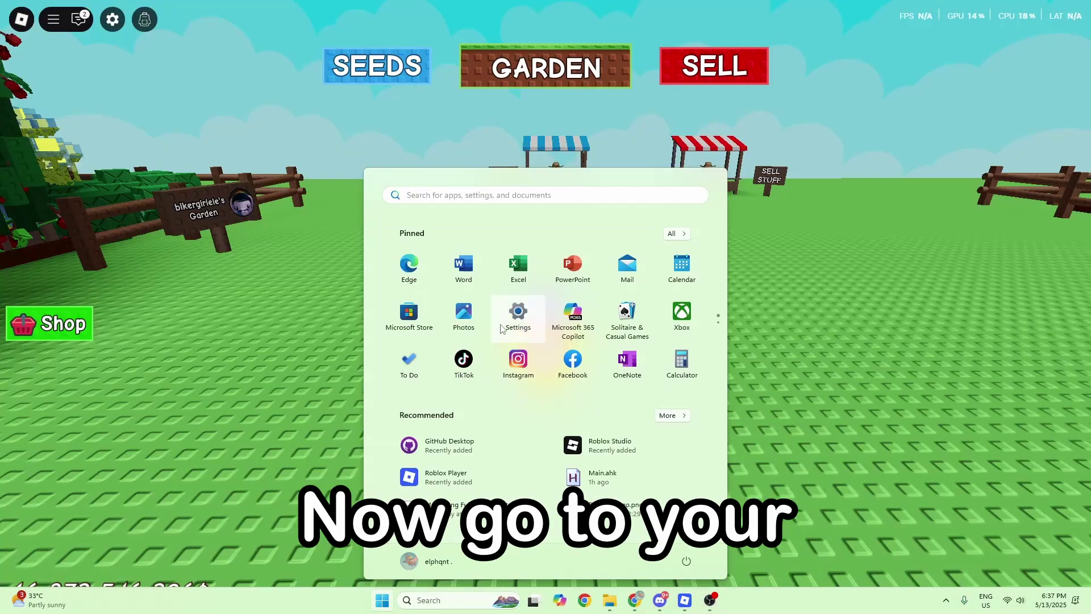
# Step: Check the Display settings for 1920 × 1080 at 100% scale, then close Settings
pyautogui.write('sett')
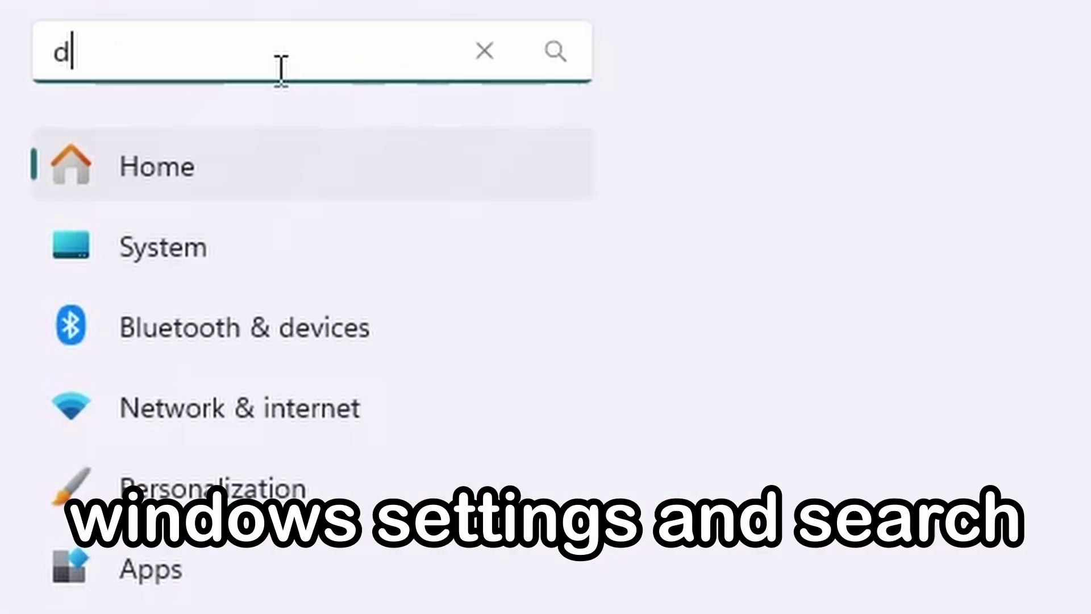
pyautogui.write('ispla')
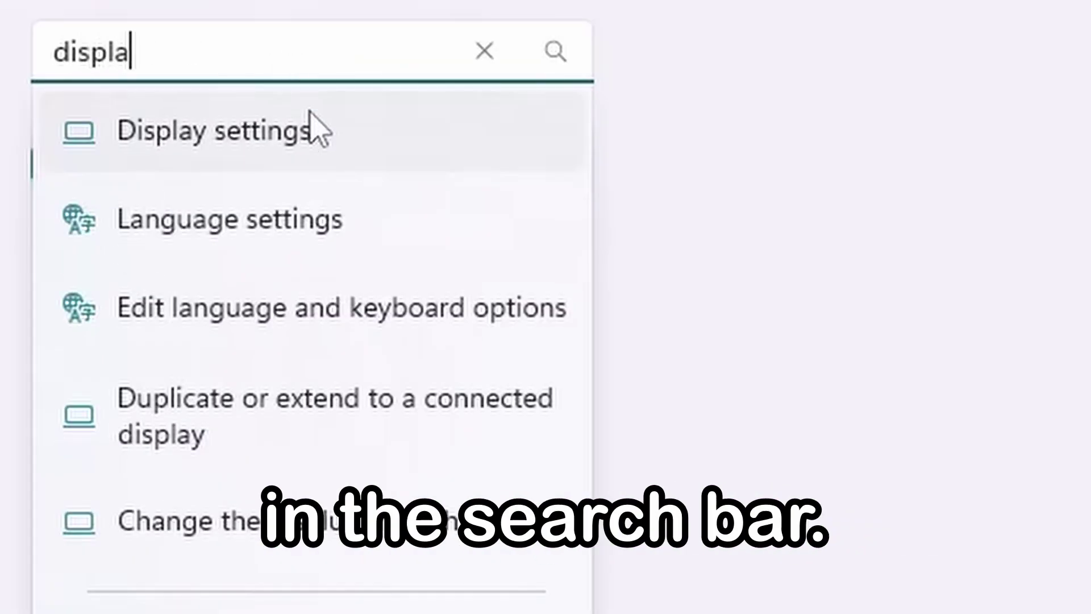
pyautogui.click(312, 116)
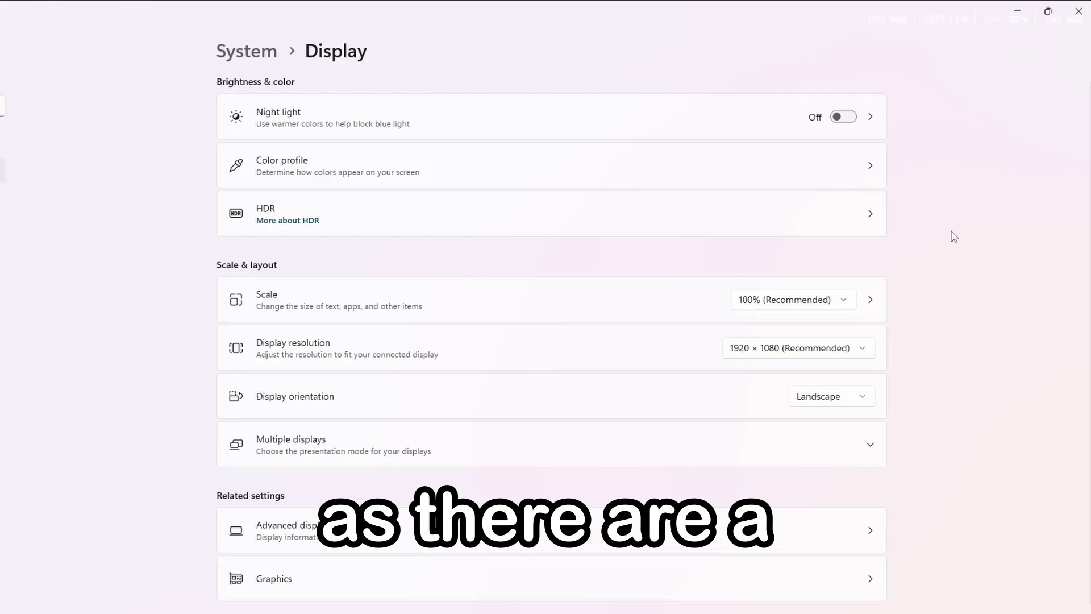
pyautogui.click(1083, 11)
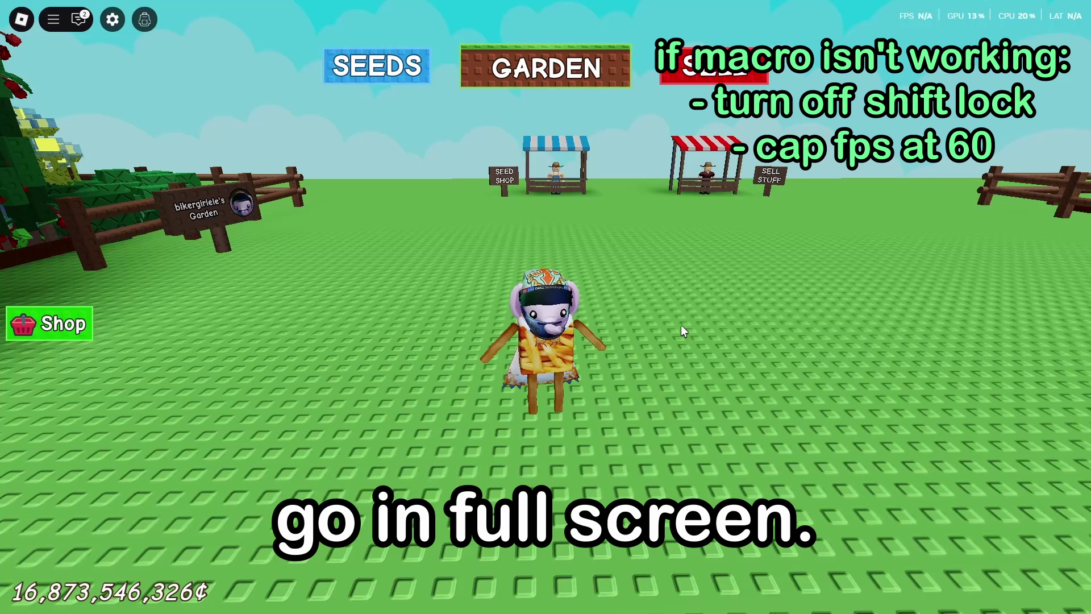
# Step: Exit full screen in Roblox and drag Graphics Quality down to the second level
pyautogui.press('F11')
pyautogui.press('w')
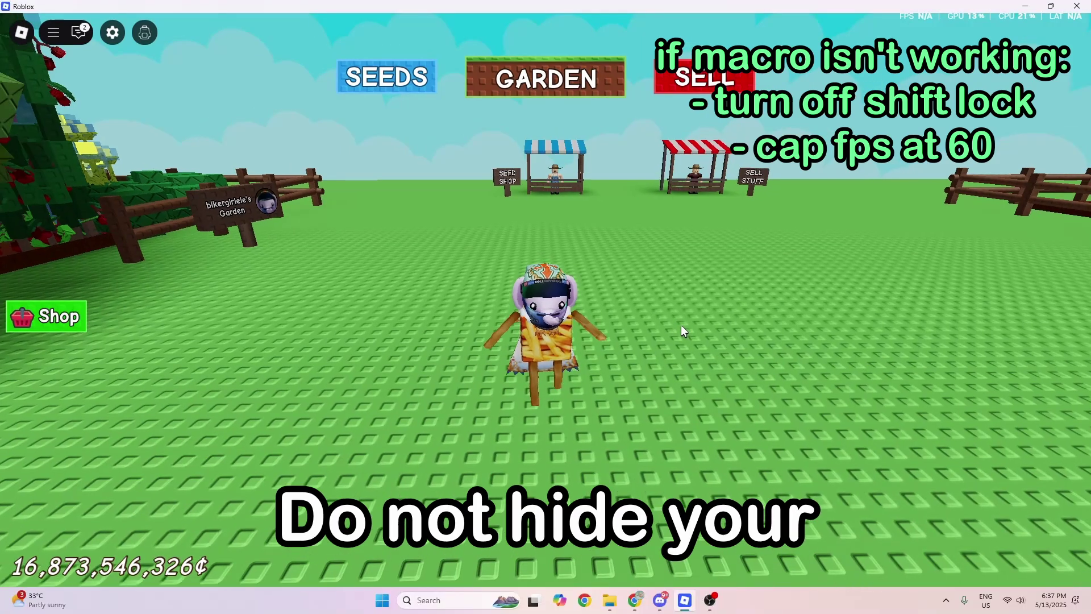
pyautogui.press('s')
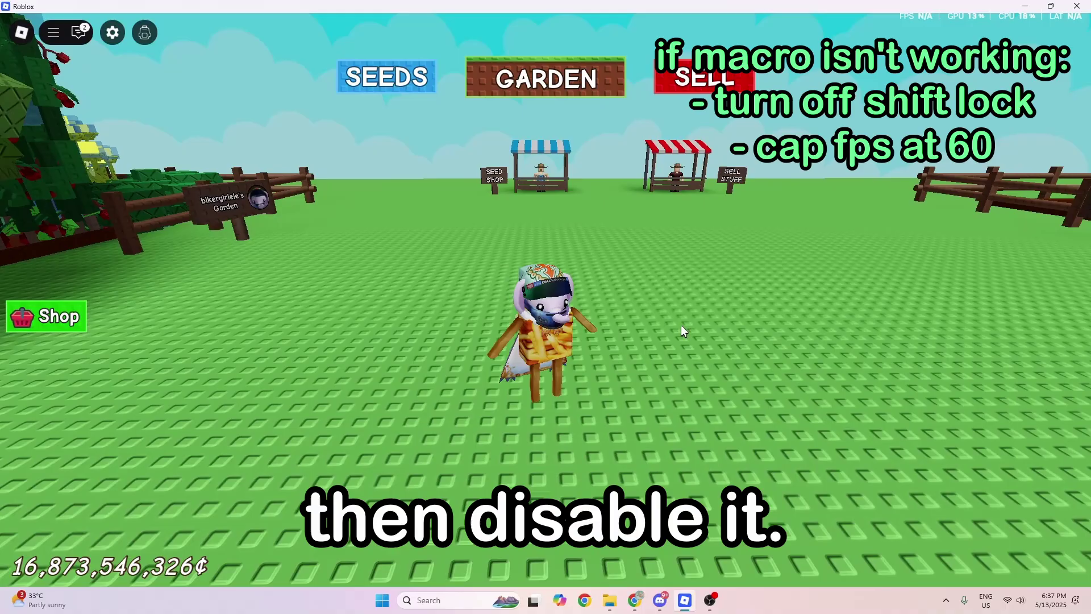
pyautogui.press('Escape')
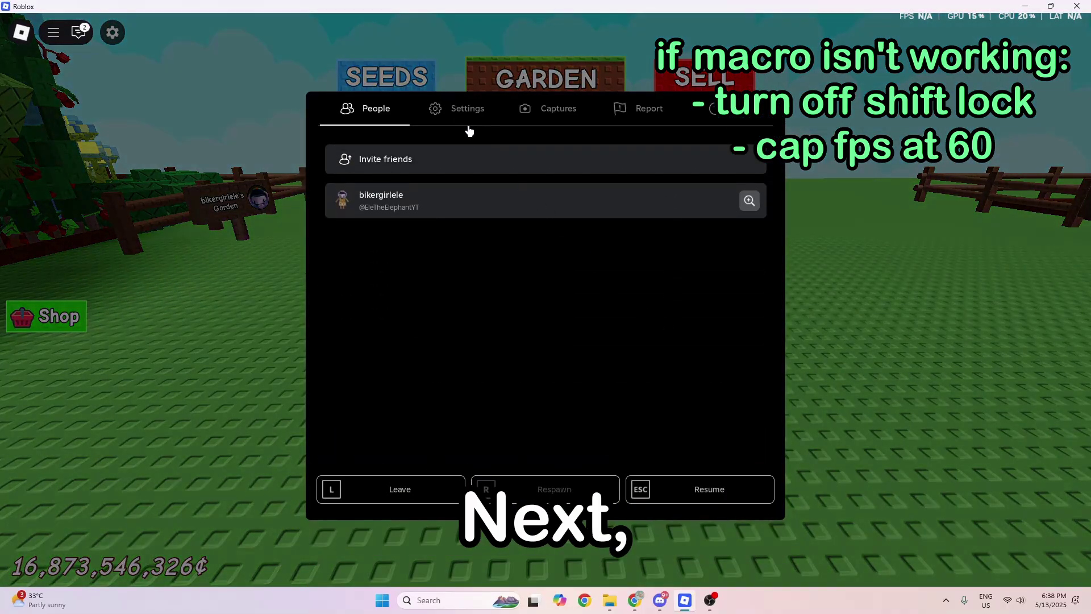
pyautogui.click(462, 107)
pyautogui.scroll(-3, 541, 304)
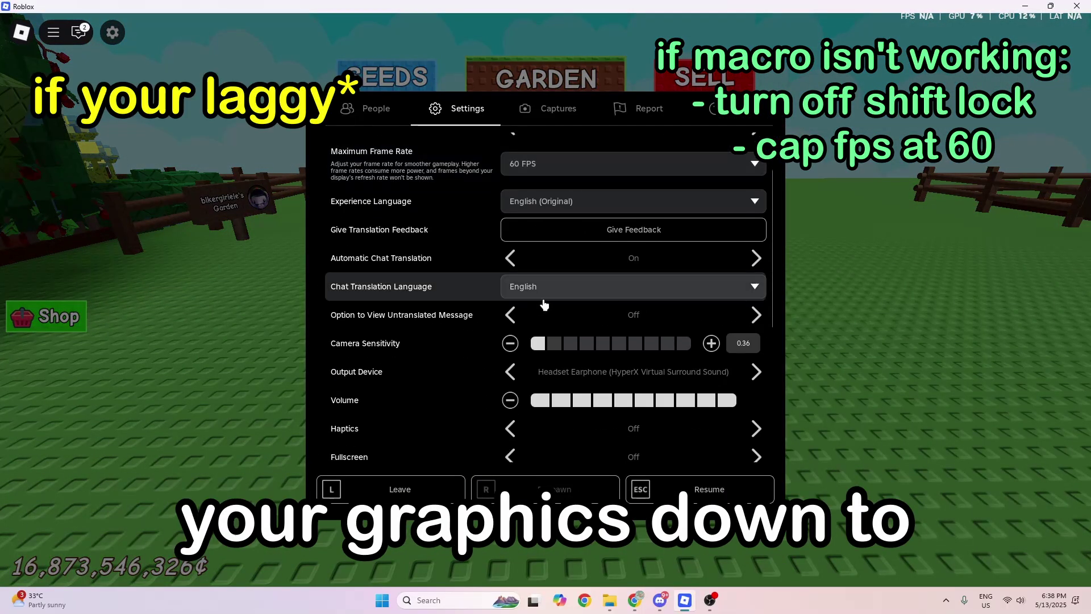
pyautogui.scroll(-2, 732, 404)
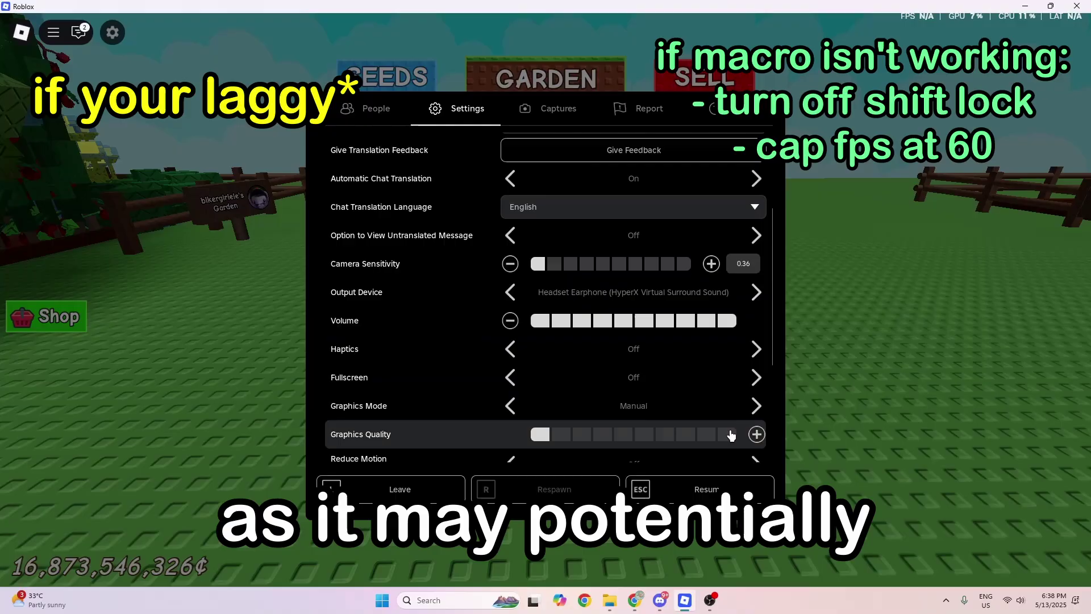
pyautogui.moveTo(732, 437); pyautogui.dragTo(559, 440)
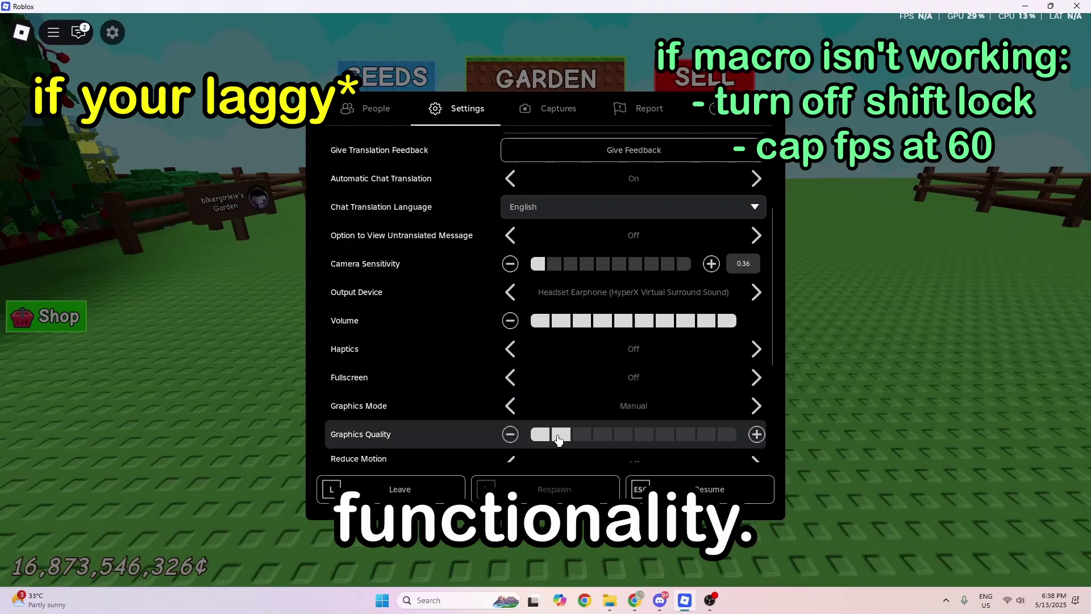
pyautogui.scroll(4, 531, 440)
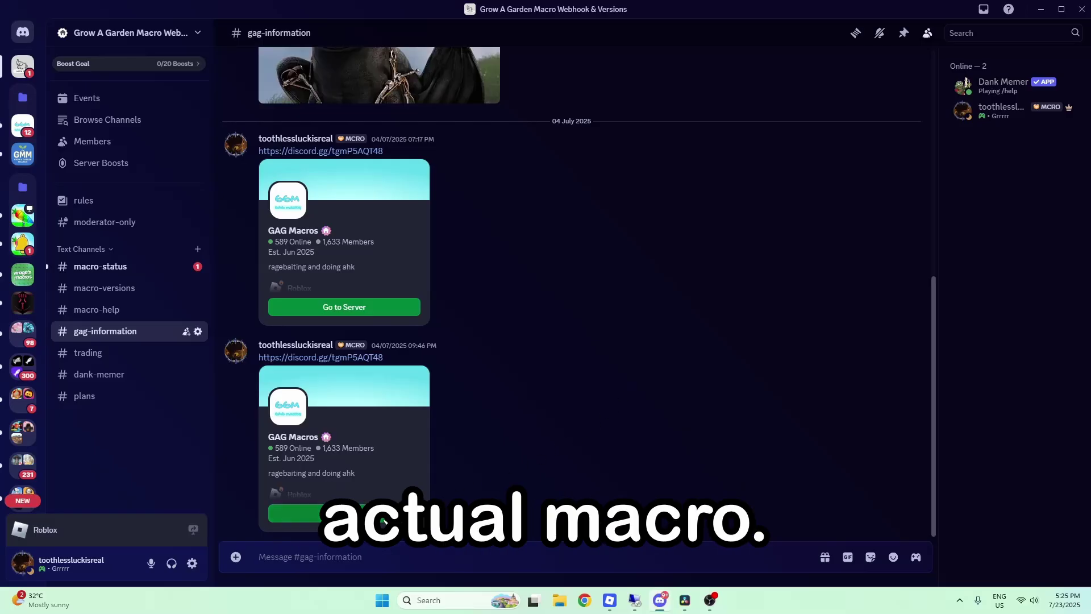
# Step: Join the GAG Macros server and download the 3.6.3.1 Zen Update.zip attachment
pyautogui.click(384, 521)
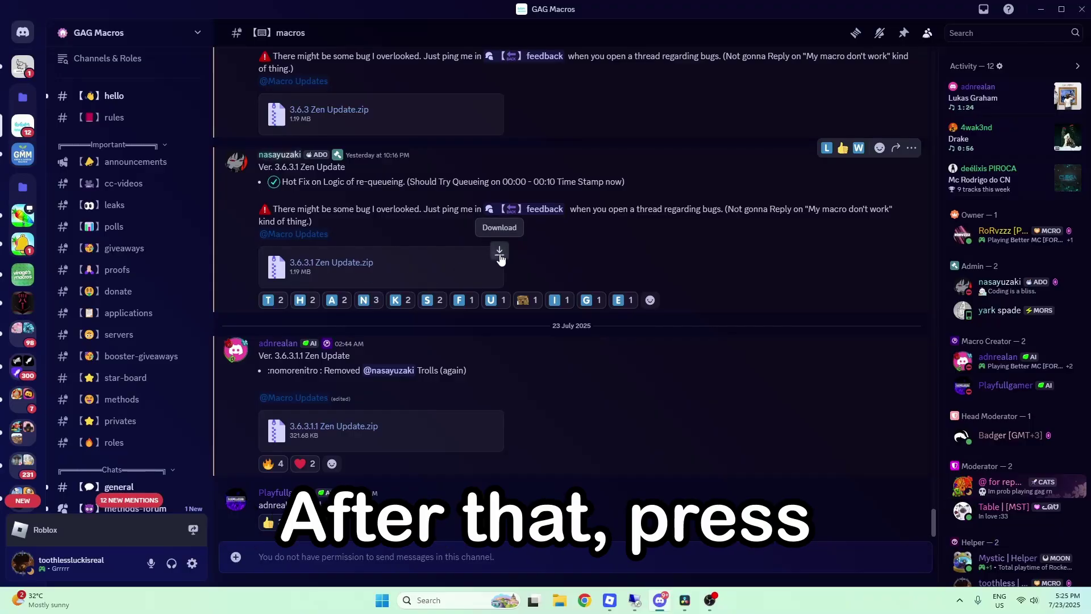
pyautogui.click(499, 254)
# Step: Extract 3.6.3.1 Zen Update.zip in Downloads into a 3.6.3.1 Zen Update folder
pyautogui.click(546, 340)
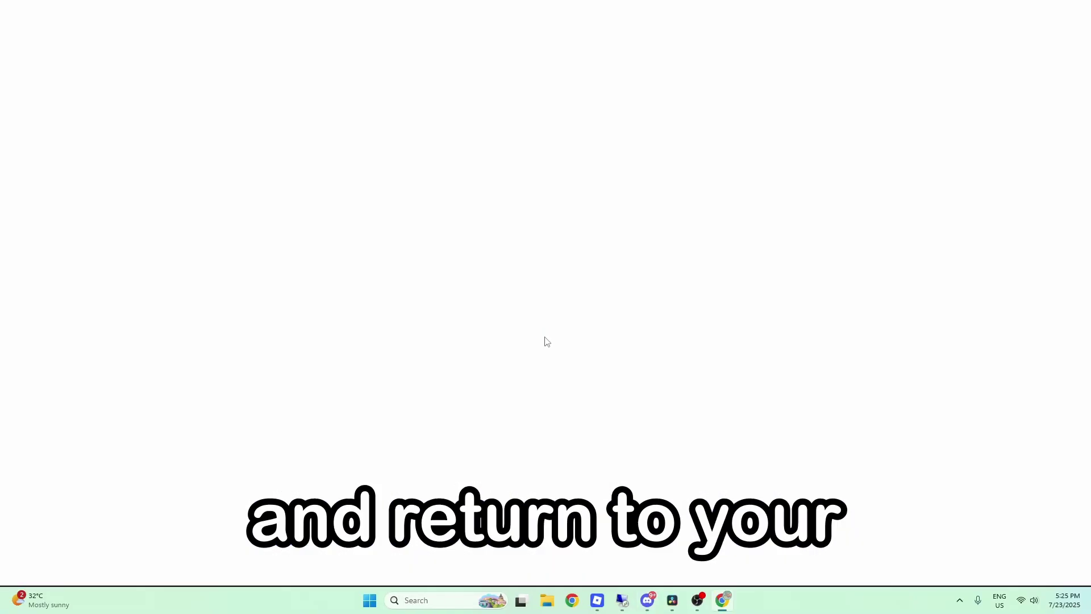
pyautogui.click(64, 292)
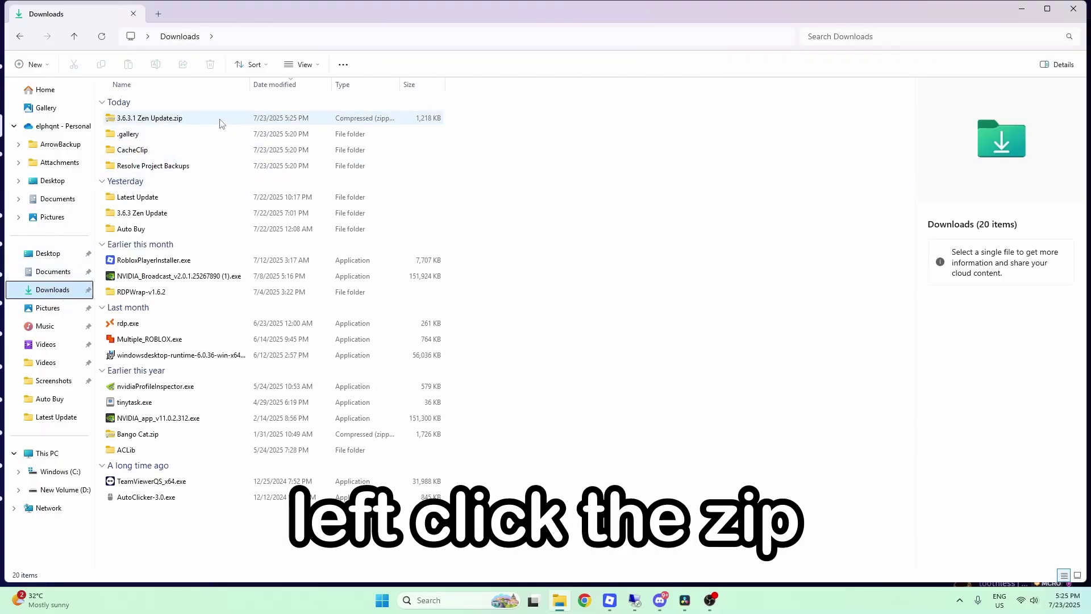
pyautogui.click(221, 120)
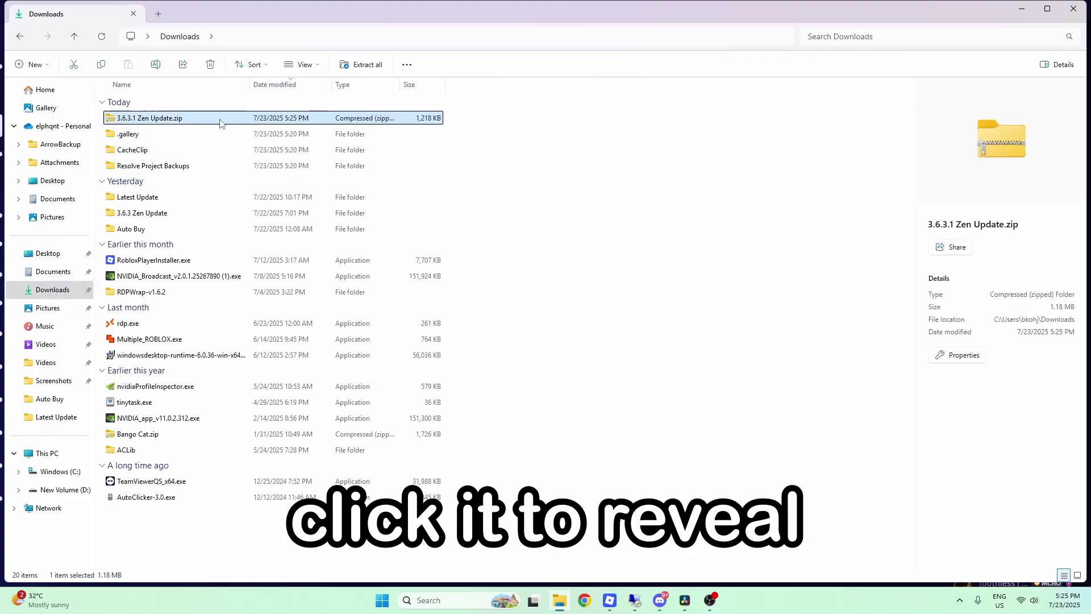
pyautogui.rightClick(221, 121)
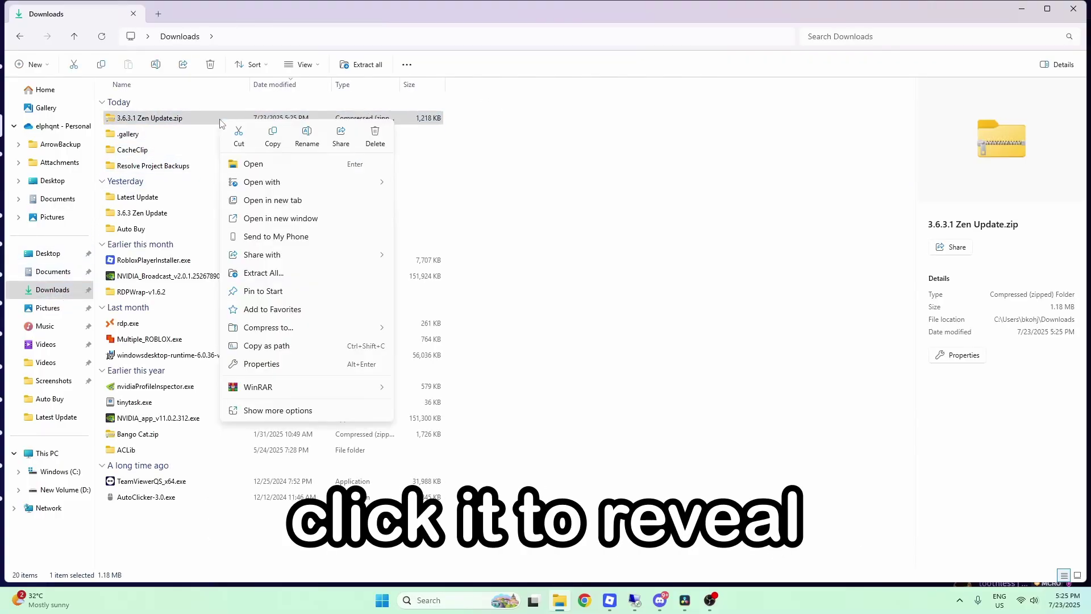
pyautogui.click(252, 274)
pyautogui.click(649, 409)
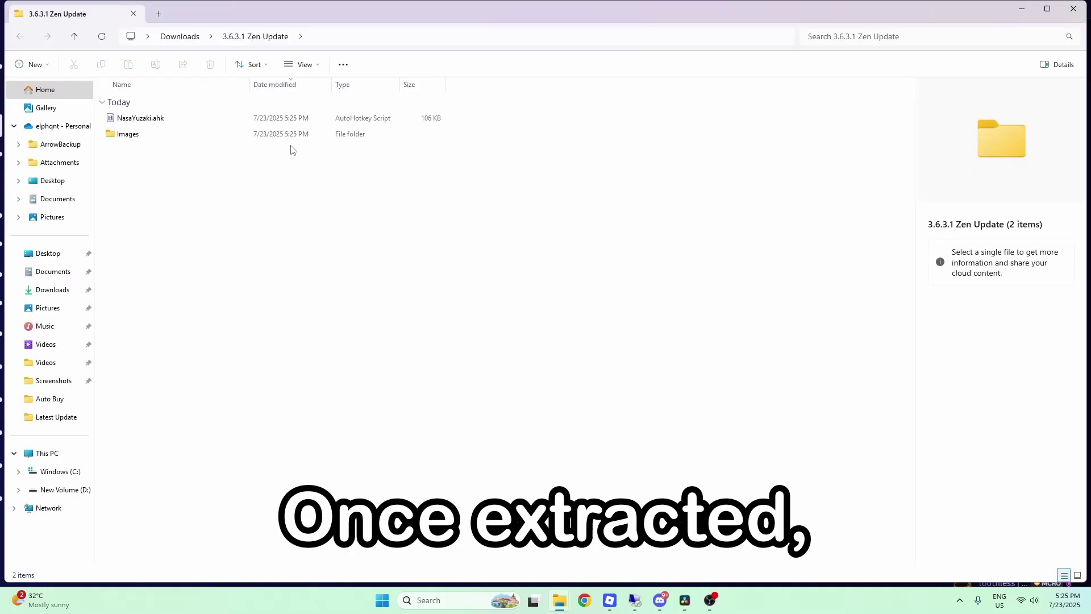
# Step: Run NasaYuzaki.ahk and close its popup video window
pyautogui.doubleClick(209, 119)
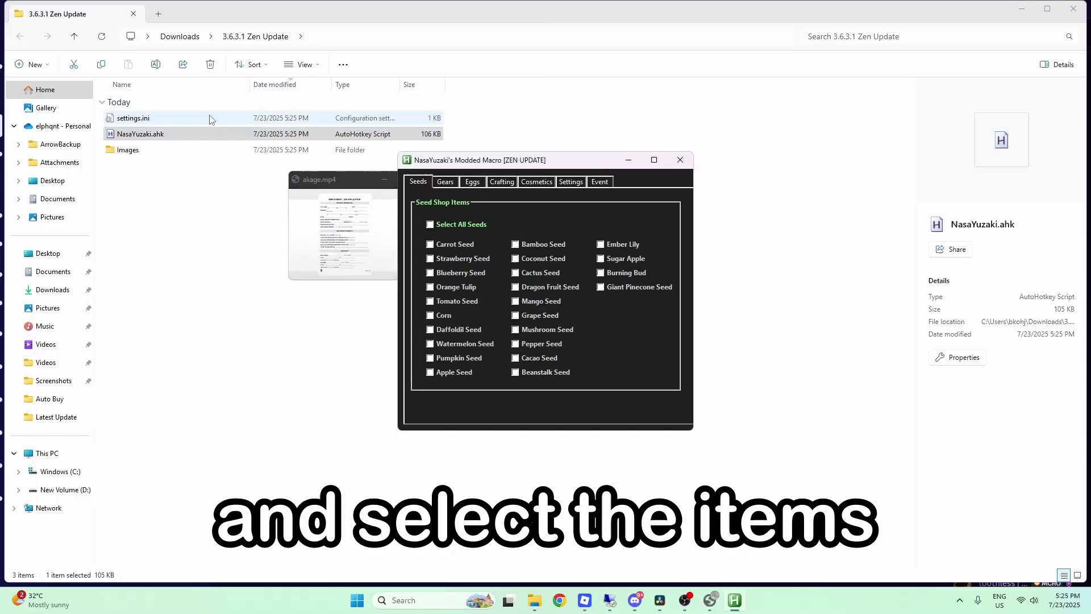
pyautogui.moveTo(349, 175); pyautogui.dragTo(292, 186)
pyautogui.click(380, 186)
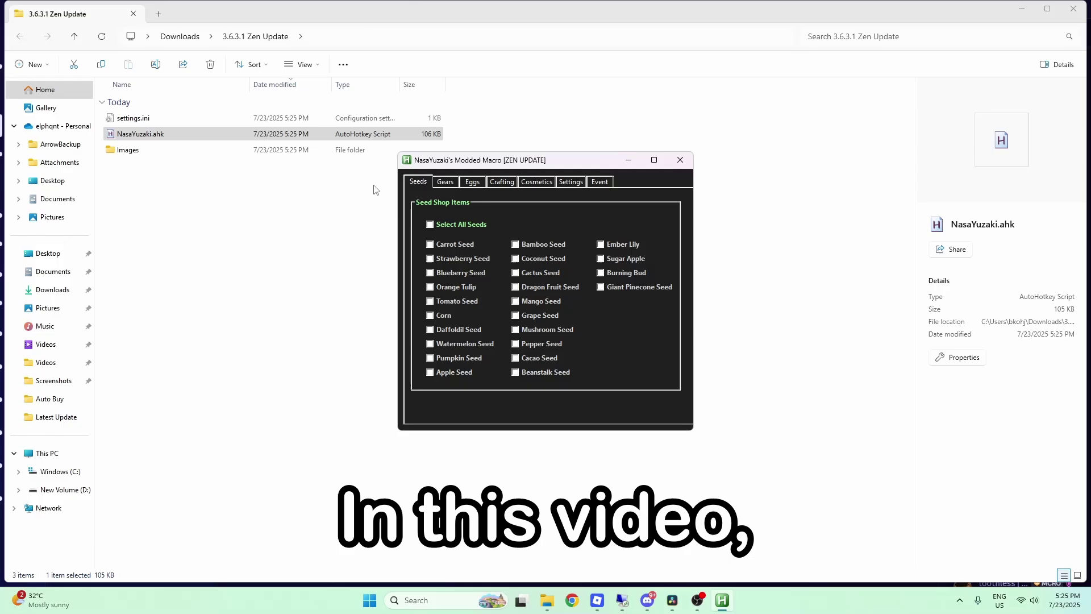
# Step: Browse the gear, egg, crafting, cosmetics and settings tabs to Zen Event, then teleport to the garden
pyautogui.click(451, 181)
pyautogui.click(481, 180)
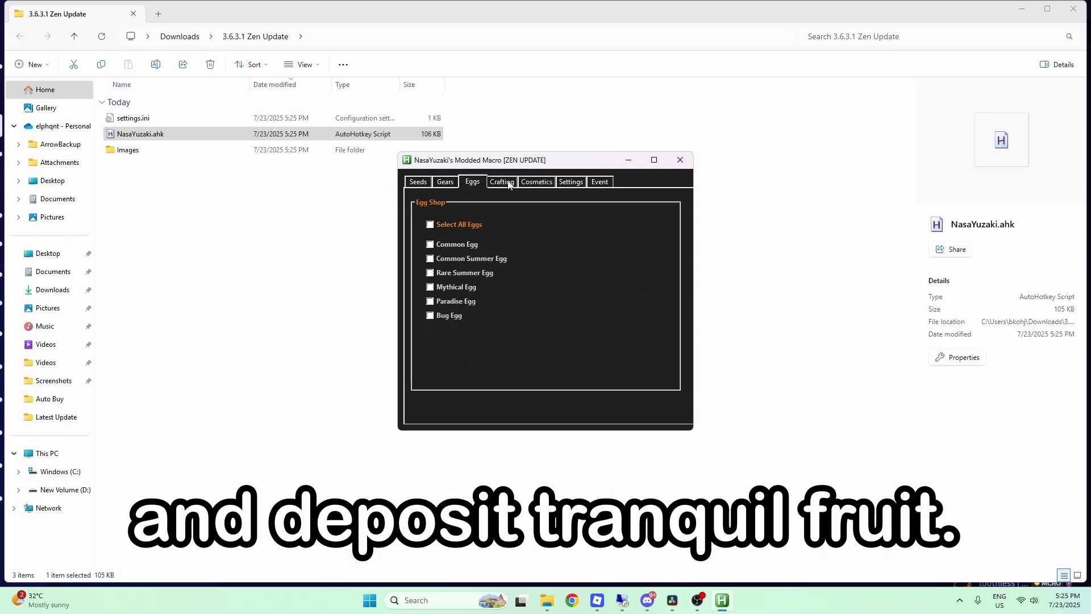
pyautogui.click(502, 182)
pyautogui.click(538, 183)
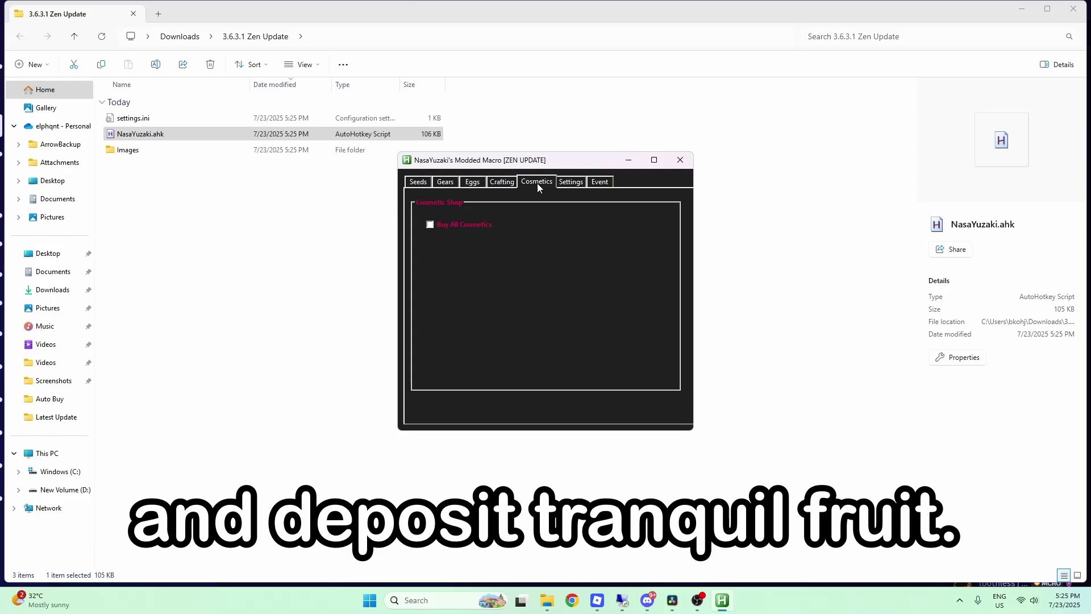
pyautogui.click(580, 187)
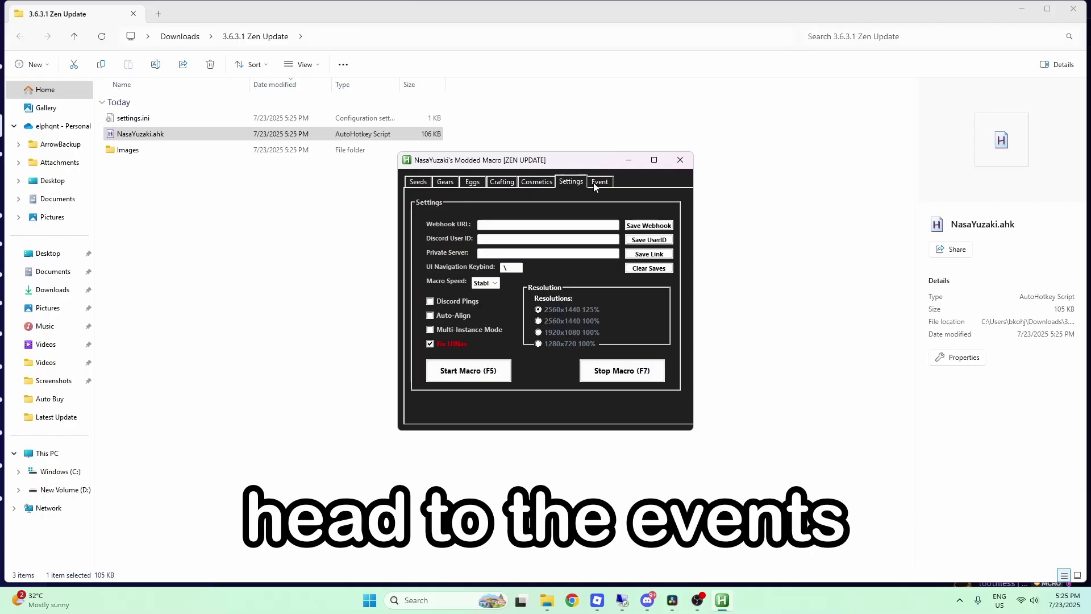
pyautogui.click(594, 183)
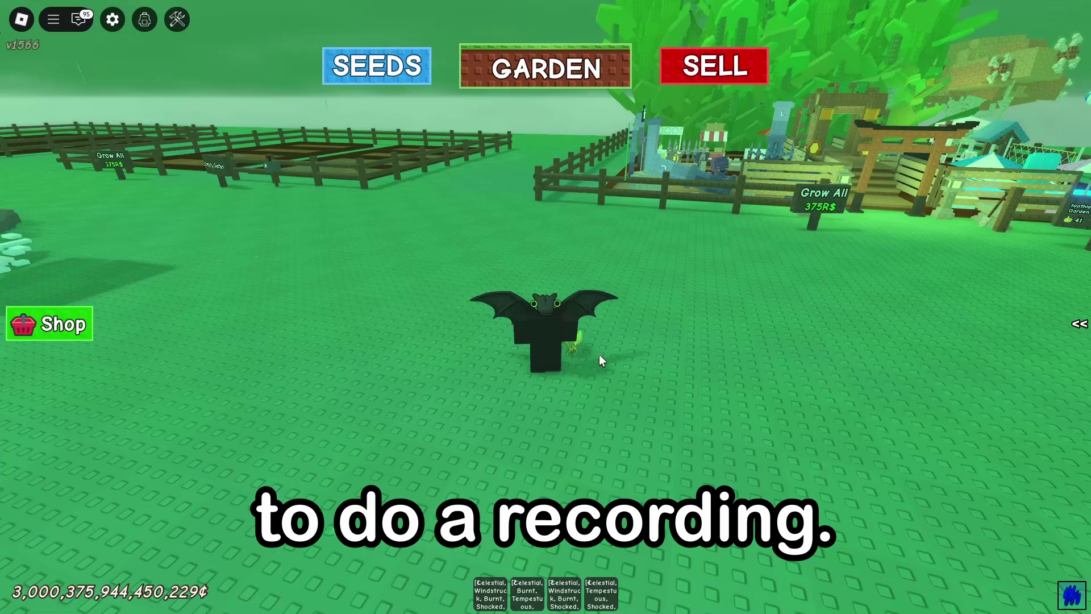
pyautogui.click(545, 67)
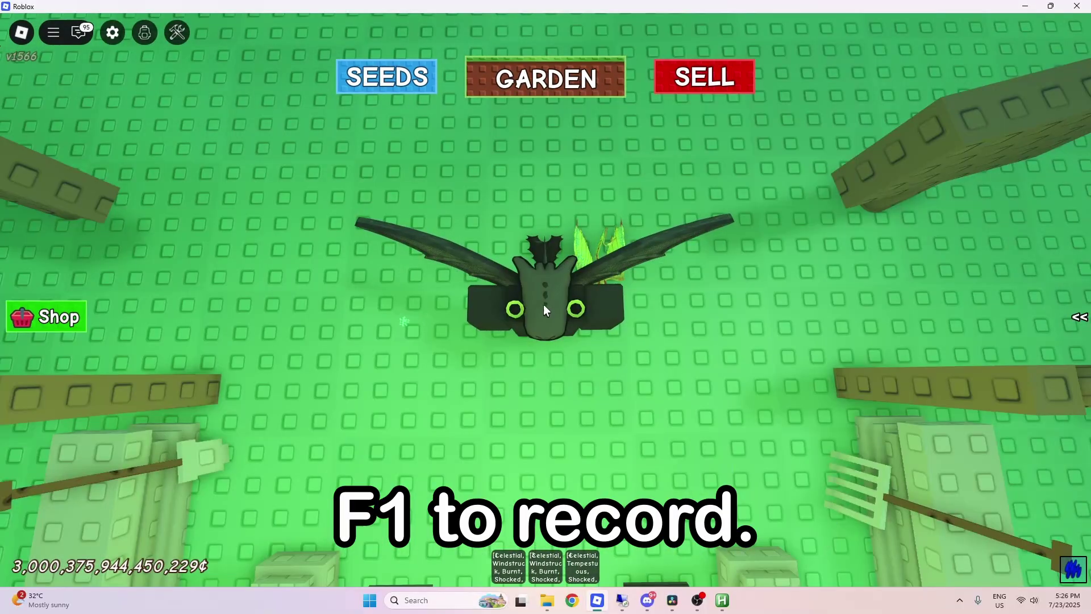
# Step: Start path recording and put the Recall Wrench, found by searching 'recall', in hotbar slot 2
pyautogui.press('\\')
pyautogui.press('`')
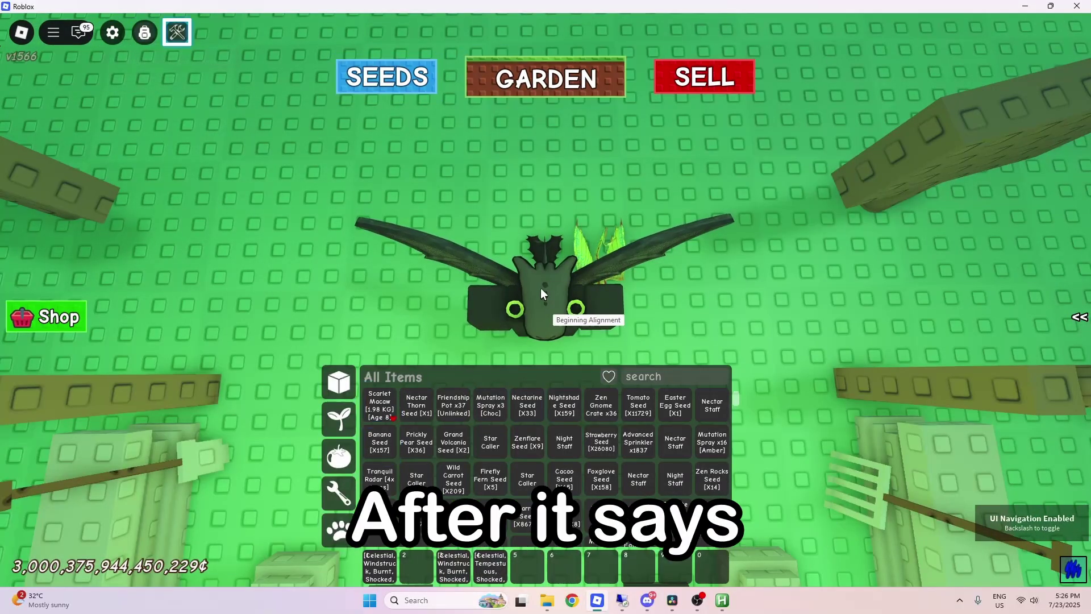
pyautogui.press('F1')
pyautogui.click(671, 376)
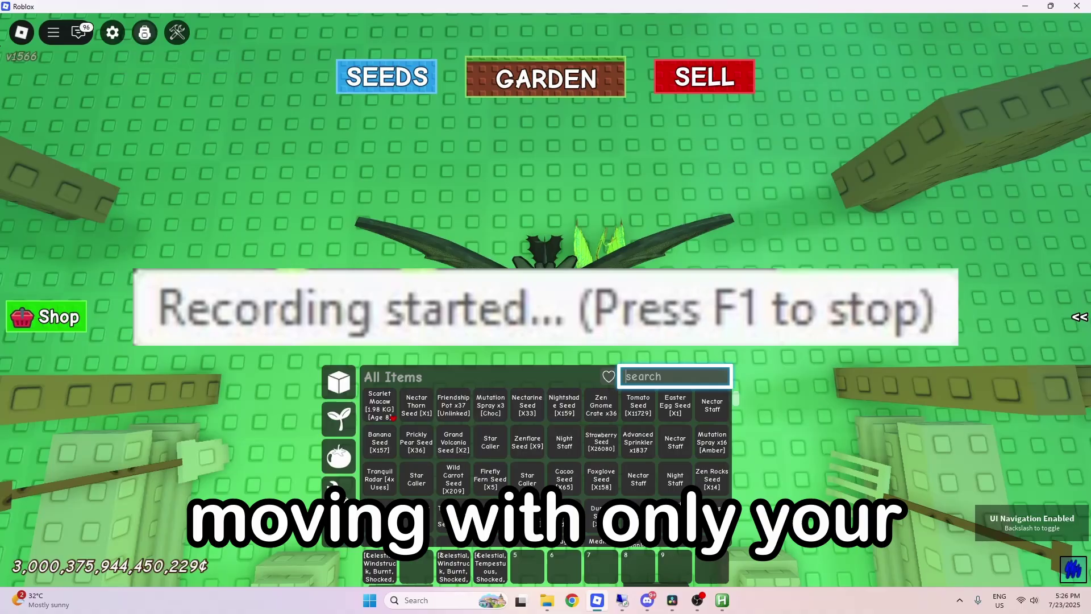
pyautogui.write('recall')
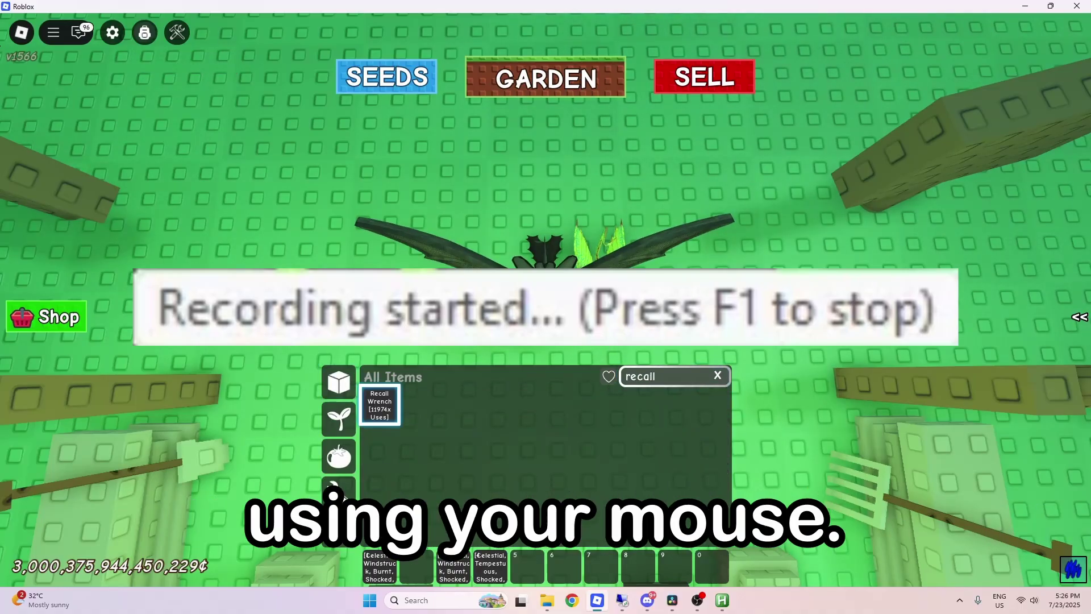
pyautogui.press('Return')
pyautogui.press('`')
pyautogui.press('\\')
# Step: Walk the character into the garden plot and stop recording, saving 20 events
pyautogui.press('F1')
pyautogui.scroll(-5, 545, 298)
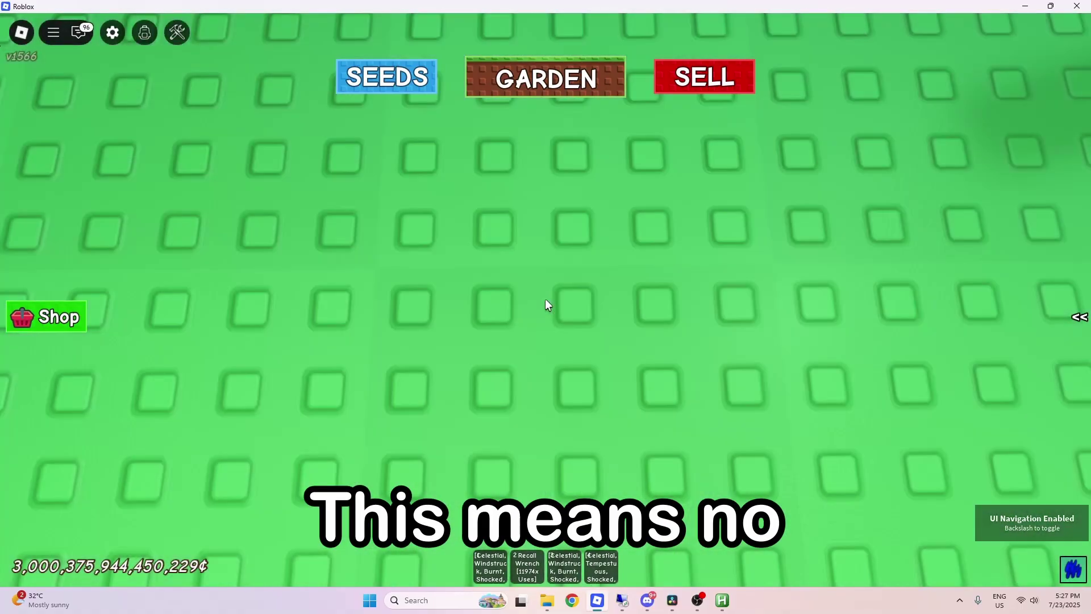
pyautogui.press('\\')
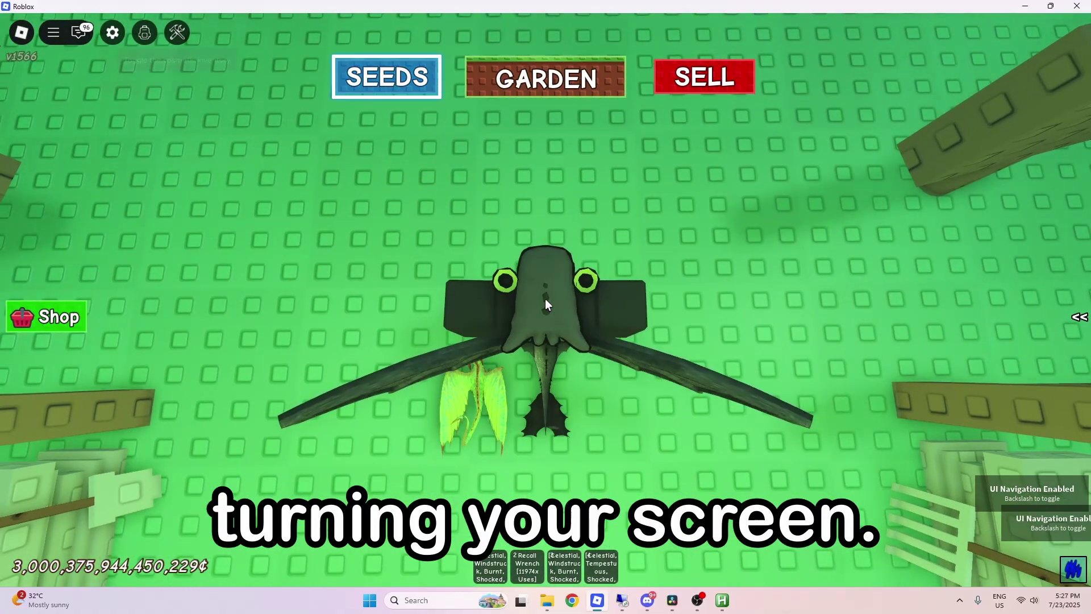
pyautogui.press('pageup')
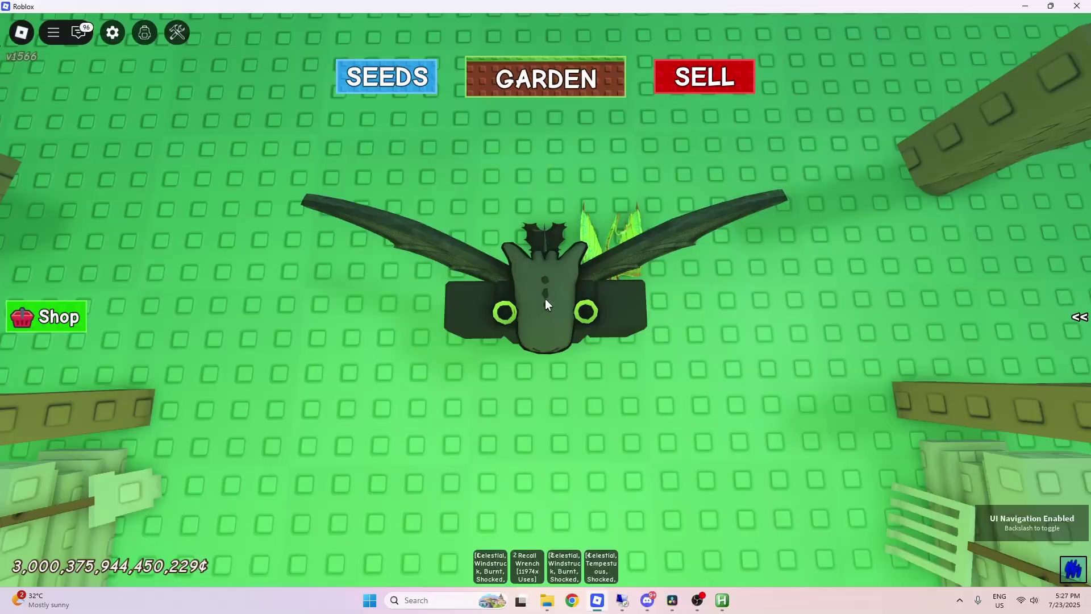
pyautogui.press('pageup')
pyautogui.press('pagedown')
pyautogui.press('pagedown')
pyautogui.press('w')
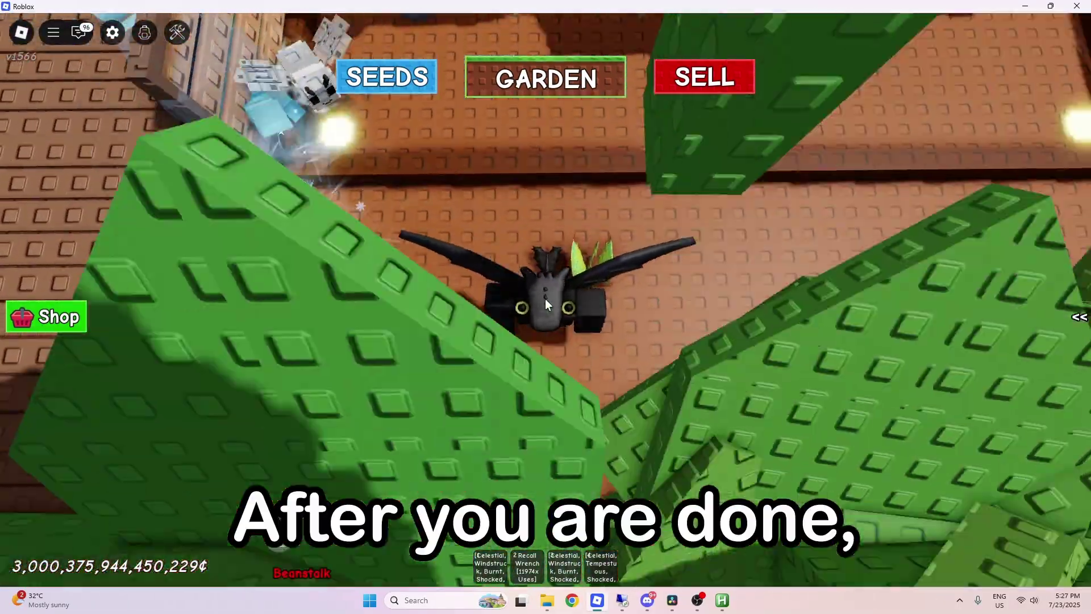
pyautogui.scroll(5, 545, 298)
pyautogui.press('F2')
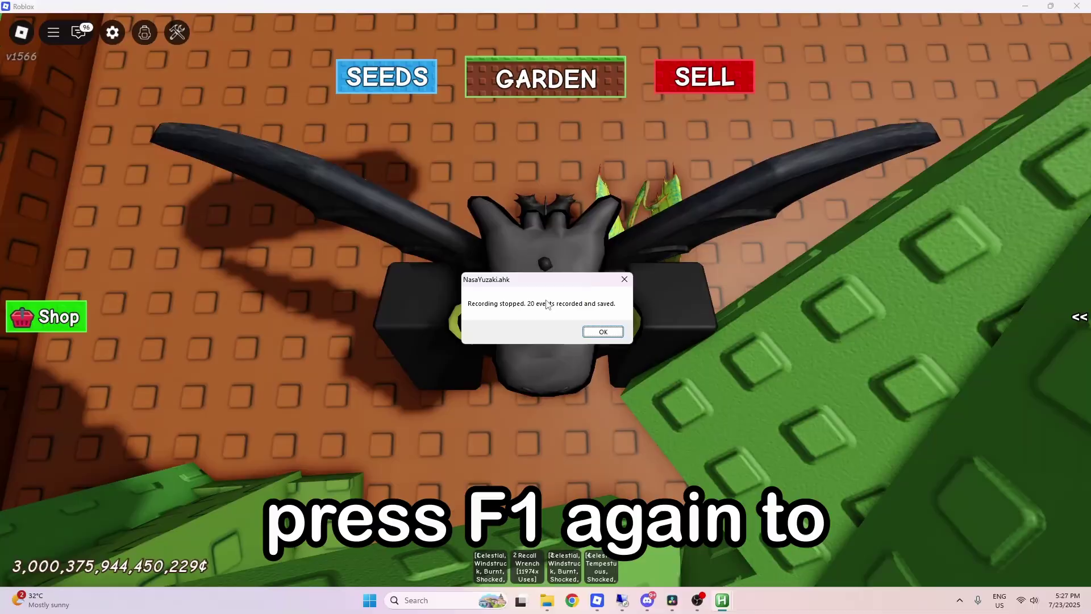
# Step: Dismiss the recording-saved message and test-run the recorded path with F2
pyautogui.click(594, 339)
pyautogui.press('F2')
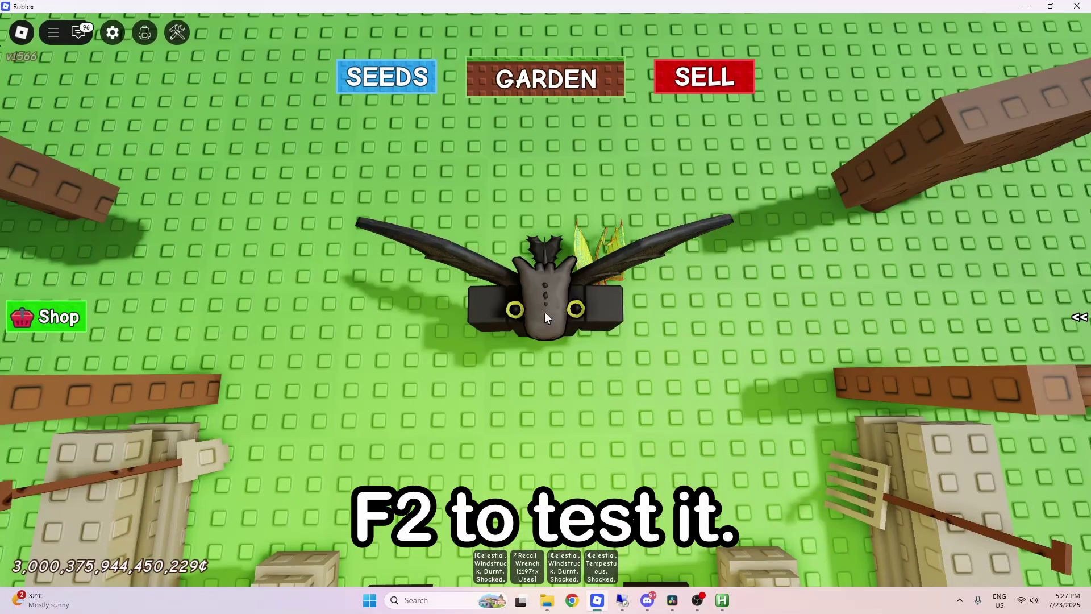